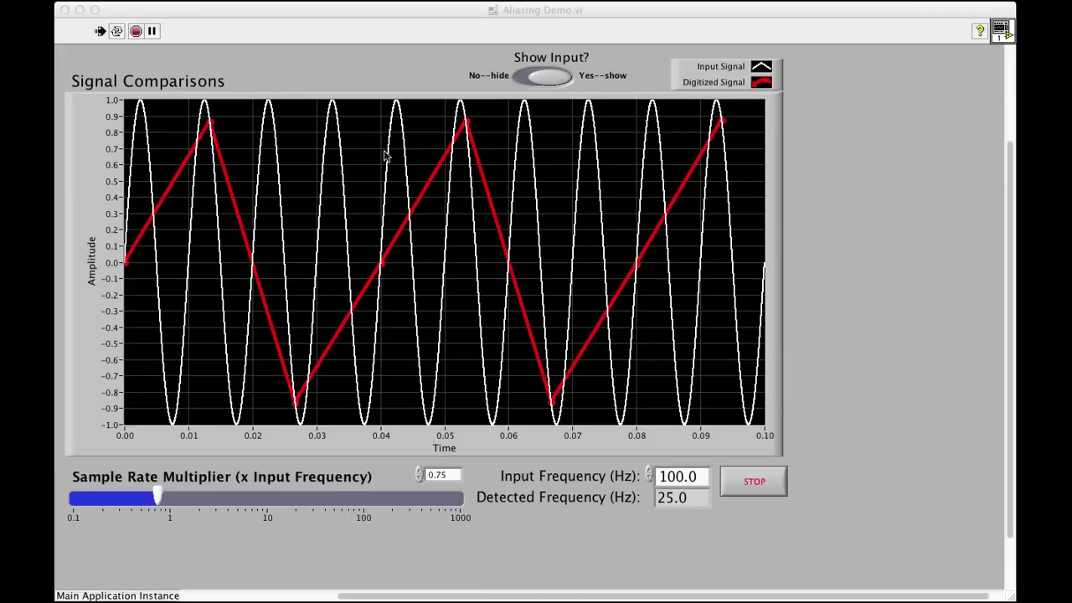
# - Switch Show Input? to No so only the red 25.0 Hz digitized zigzag remains
pyautogui.click(522, 77)
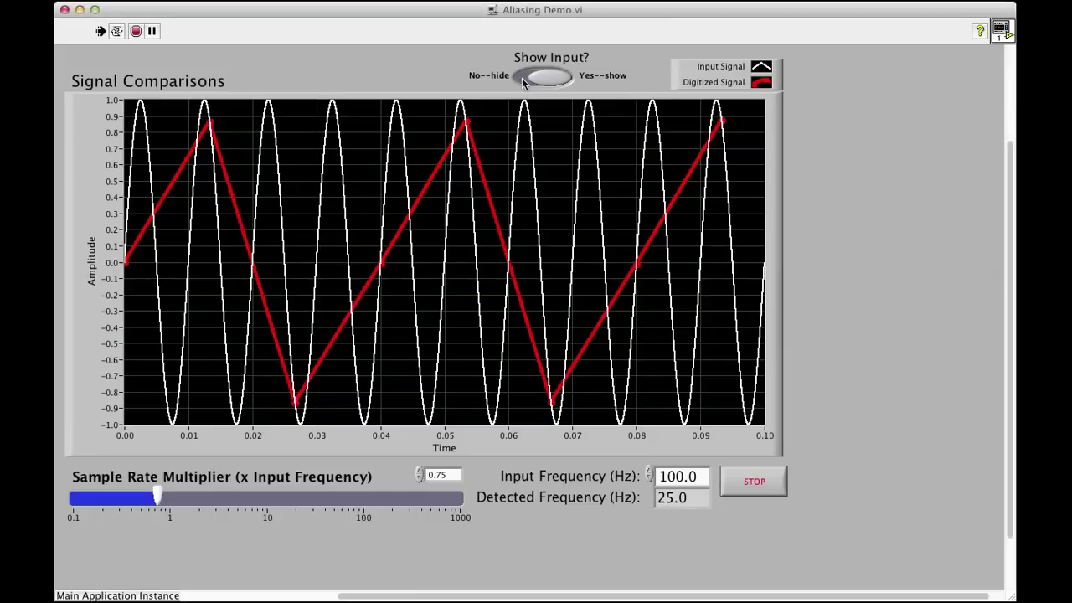
pyautogui.click(528, 78)
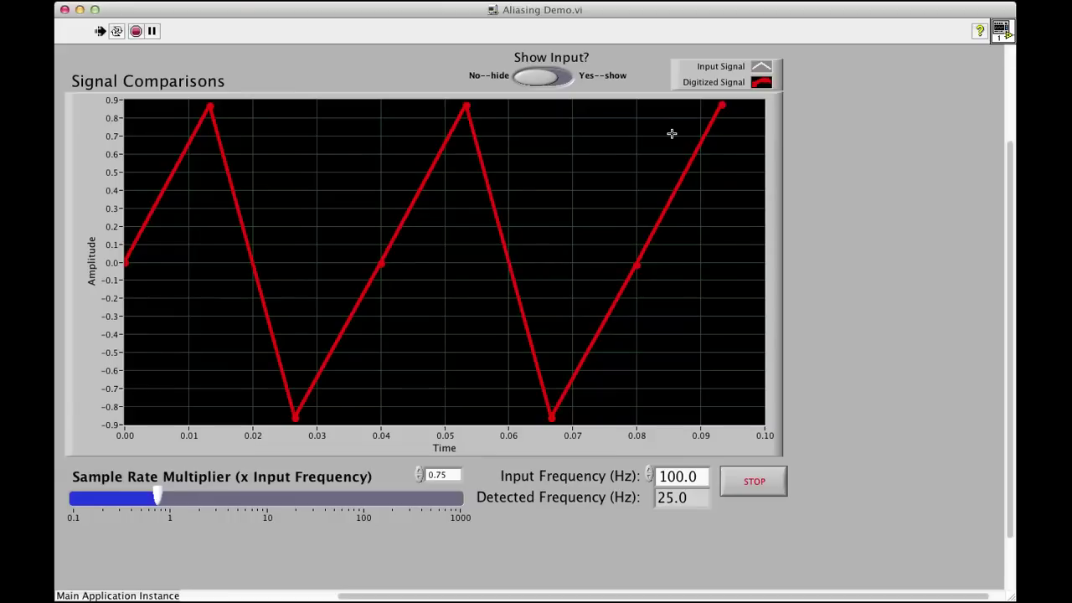
# - Try the multiplier arrows, then set the sample rate multiplier to 0.90 for a 10.0 Hz wave
pyautogui.click(420, 473)
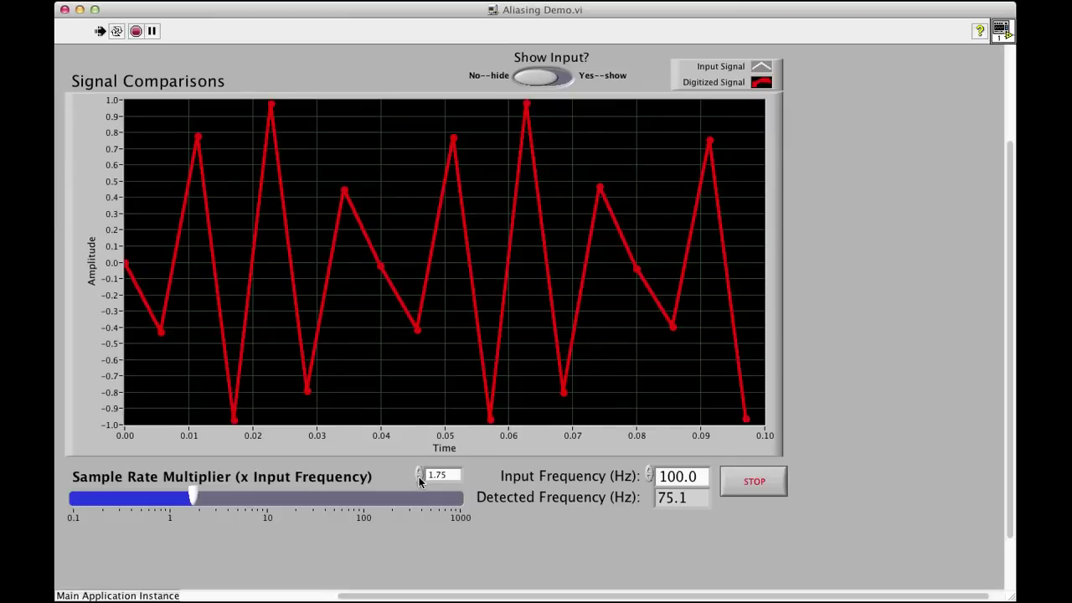
pyautogui.click(420, 479)
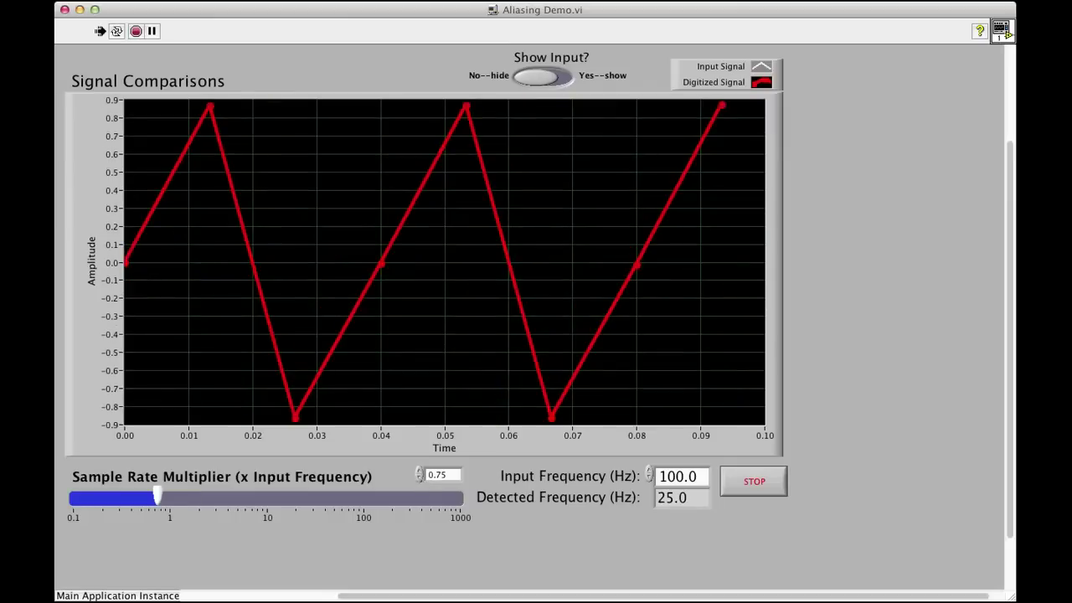
pyautogui.doubleClick(436, 475)
pyautogui.write('0.9')
pyautogui.press('Return')
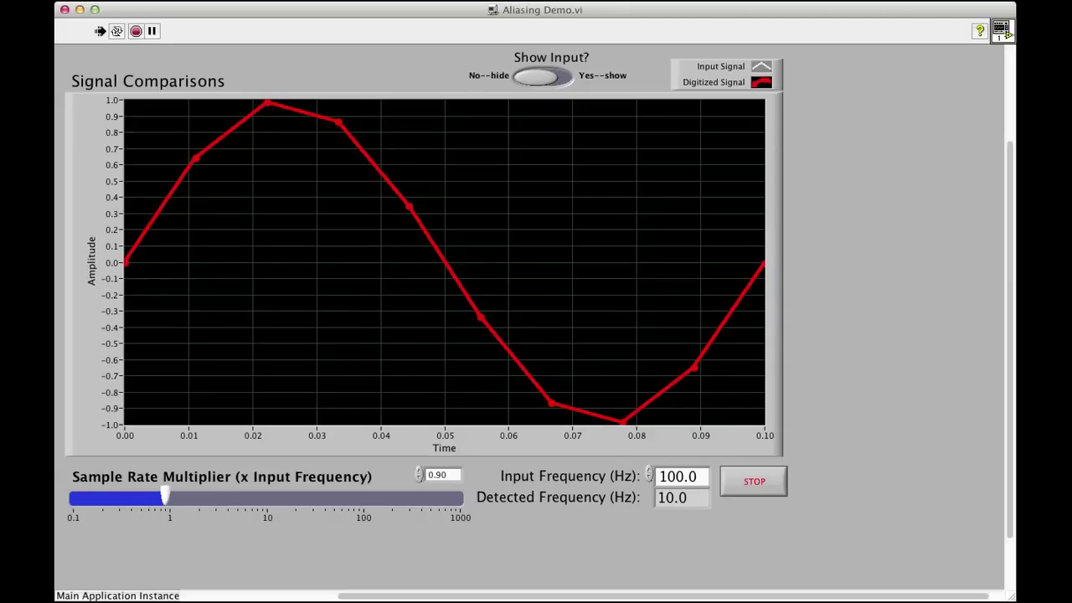
# - Briefly show the white 100 Hz input, then hide it, leaving the red 10.0 Hz wave
pyautogui.click(561, 75)
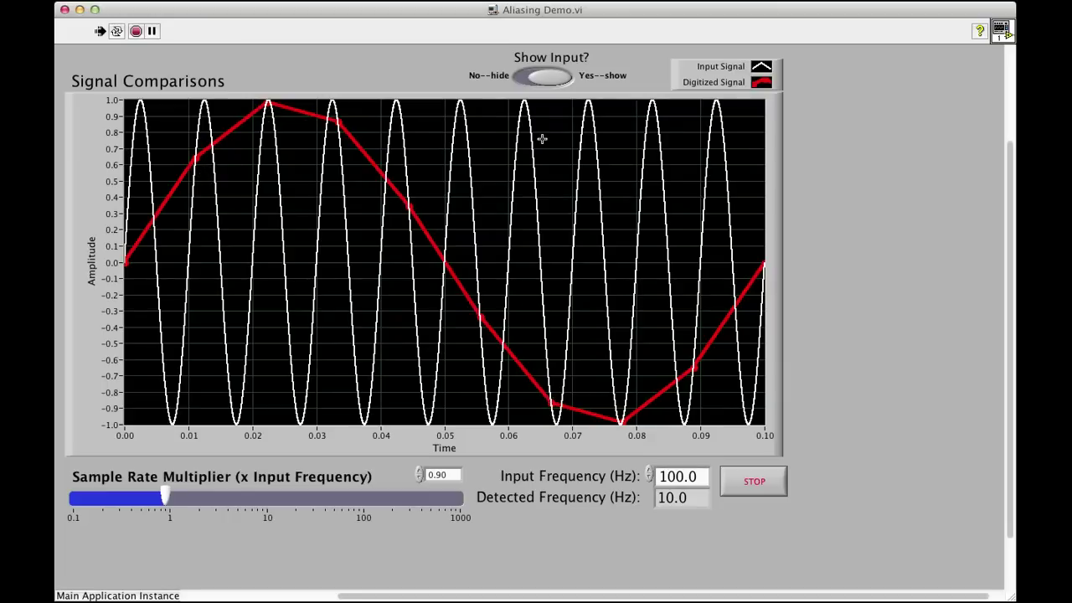
pyautogui.click(525, 79)
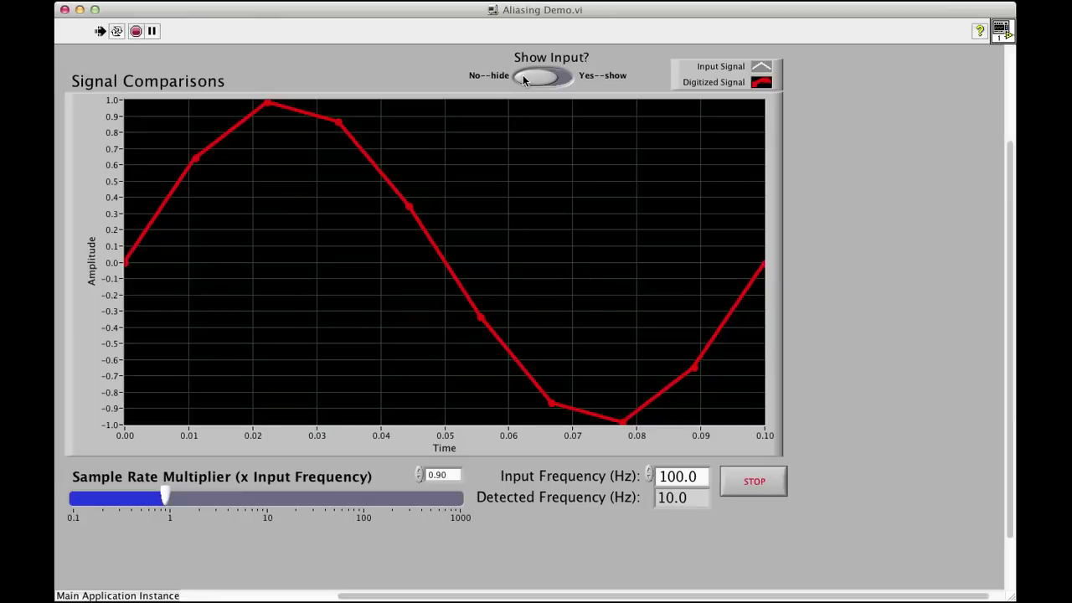
# - Change the sample rate multiplier to 0.95, then to 1.10
pyautogui.doubleClick(437, 474)
pyautogui.write('0.95')
pyautogui.press('Return')
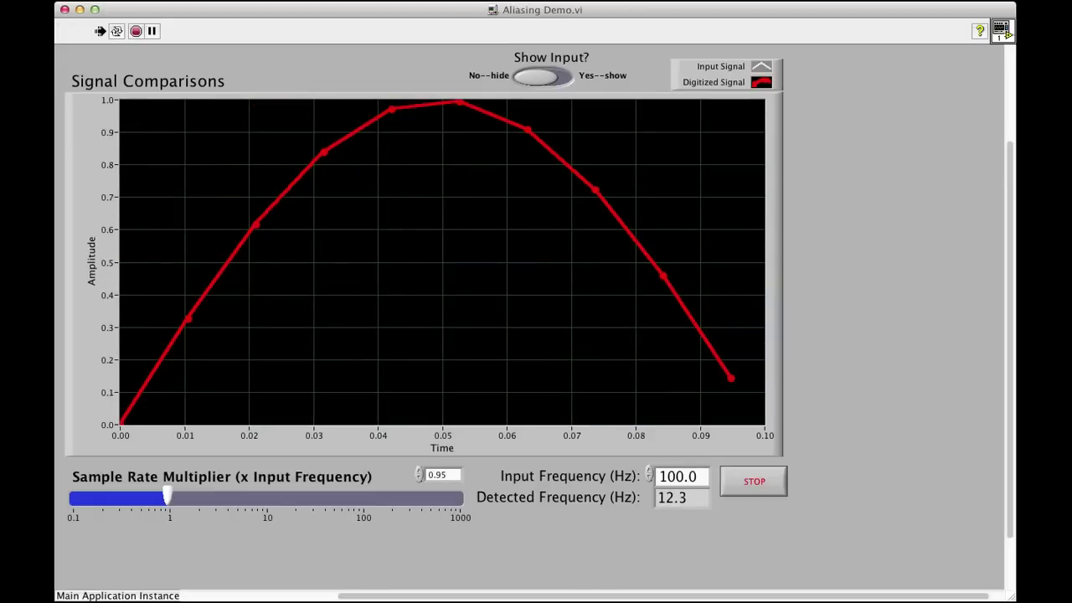
pyautogui.doubleClick(437, 475)
pyautogui.write('1.10')
pyautogui.press('Return')
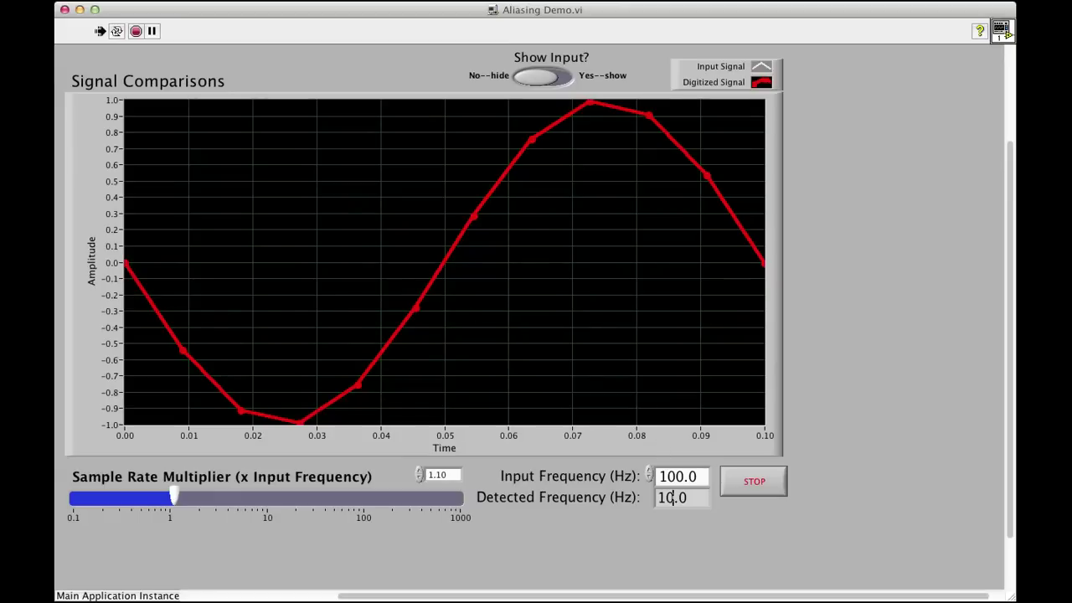
# - Set the multiplier to 1.30 (30.0 Hz detected), then briefly overlay and re-hide the input
pyautogui.click(443, 474)
pyautogui.doubleClick(444, 473)
pyautogui.write('1.3')
pyautogui.press('Return')
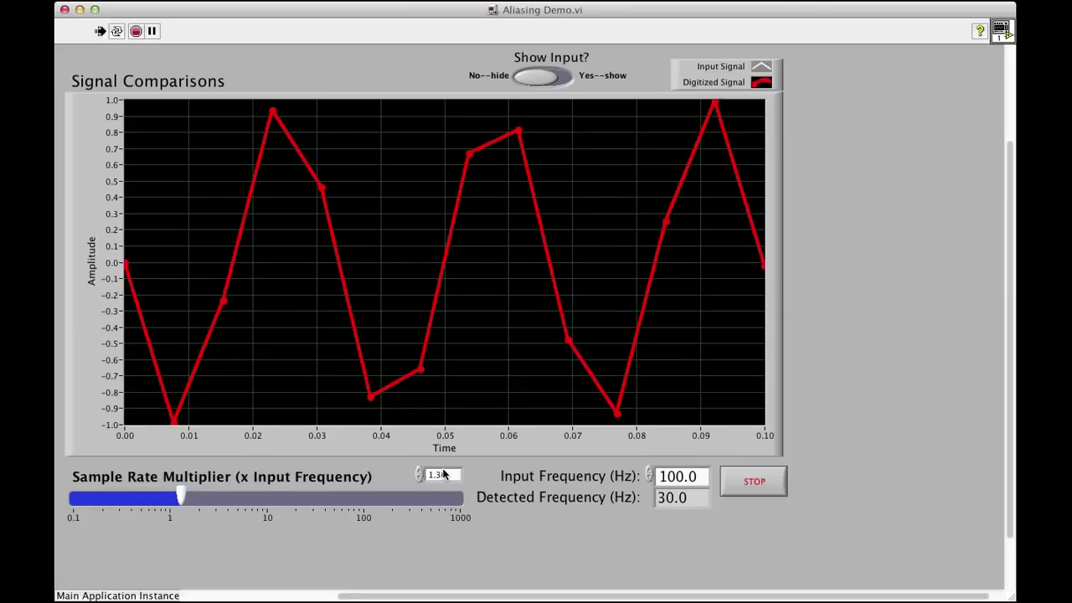
pyautogui.press('Return')
pyautogui.click(568, 80)
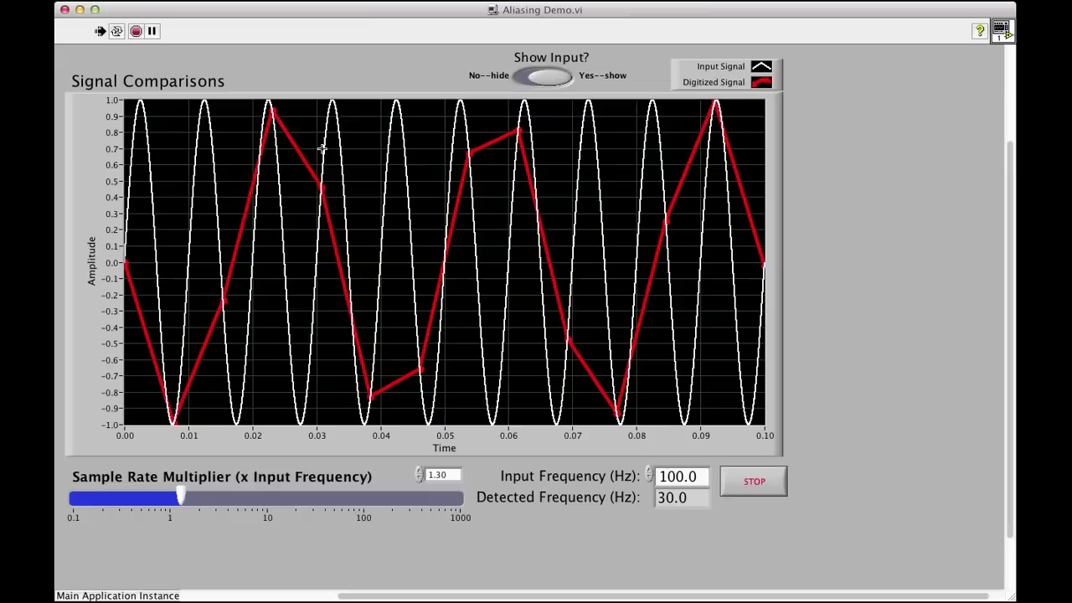
pyautogui.click(525, 82)
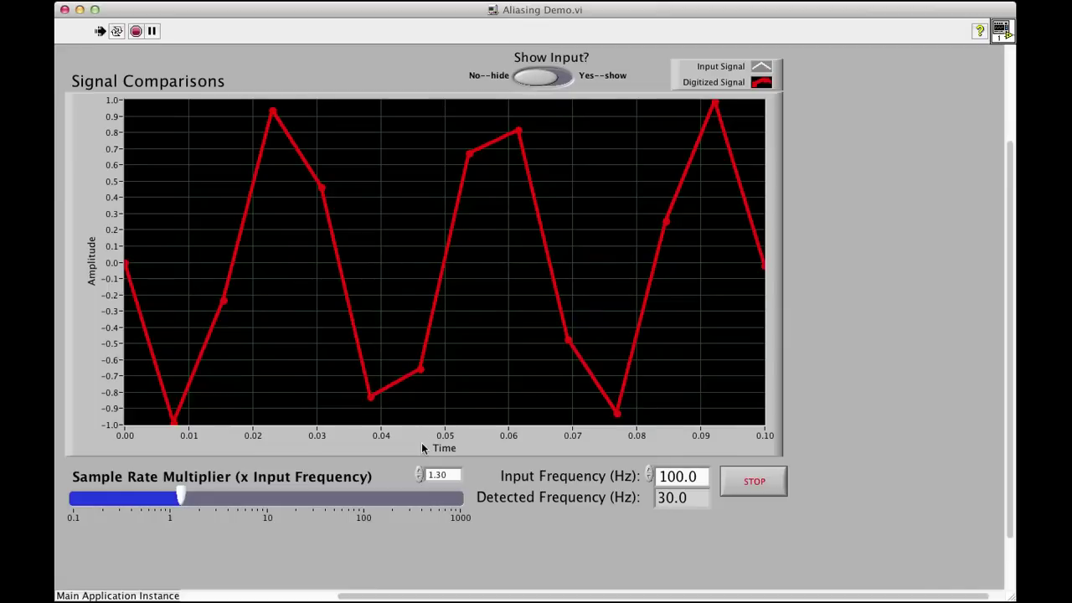
# - Enter 1.9 as the sample rate multiplier, producing an 89.1 Hz red zigzag
pyautogui.doubleClick(437, 474)
pyautogui.write('1.9')
pyautogui.press('Return')
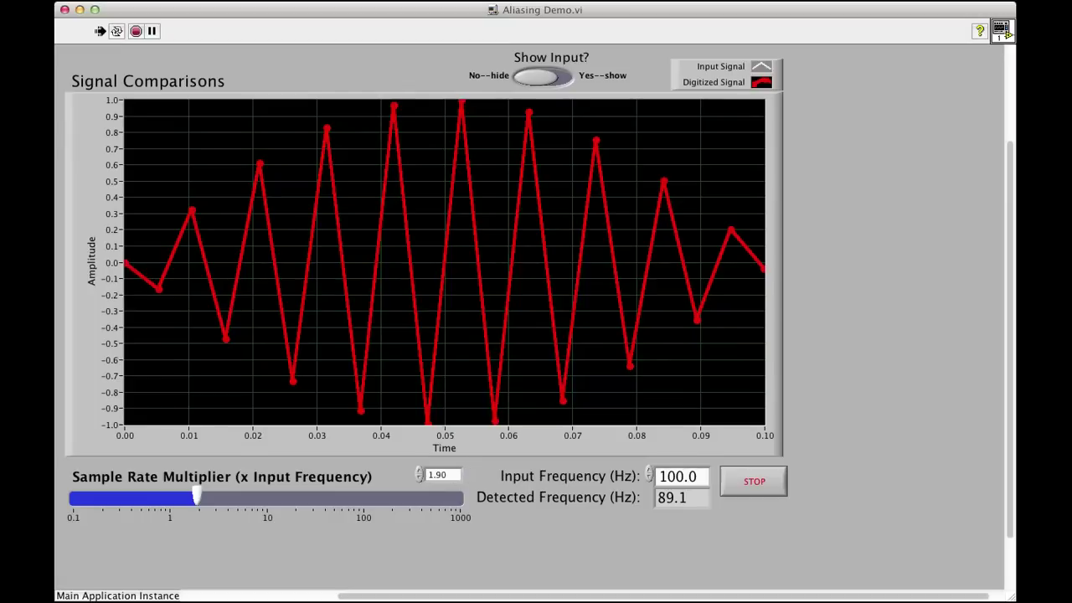
pyautogui.click(562, 84)
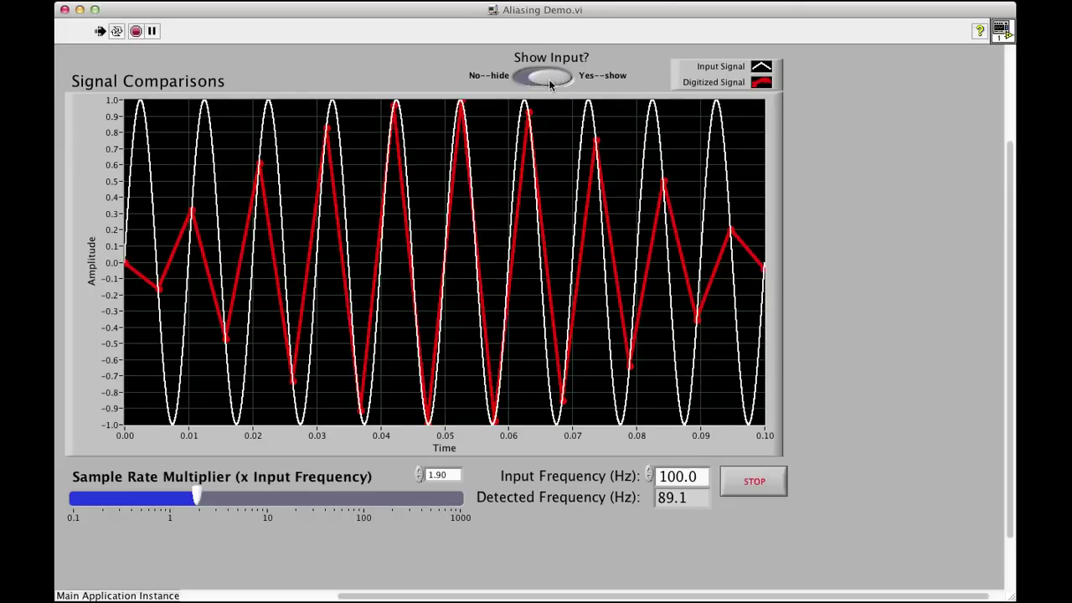
pyautogui.click(521, 82)
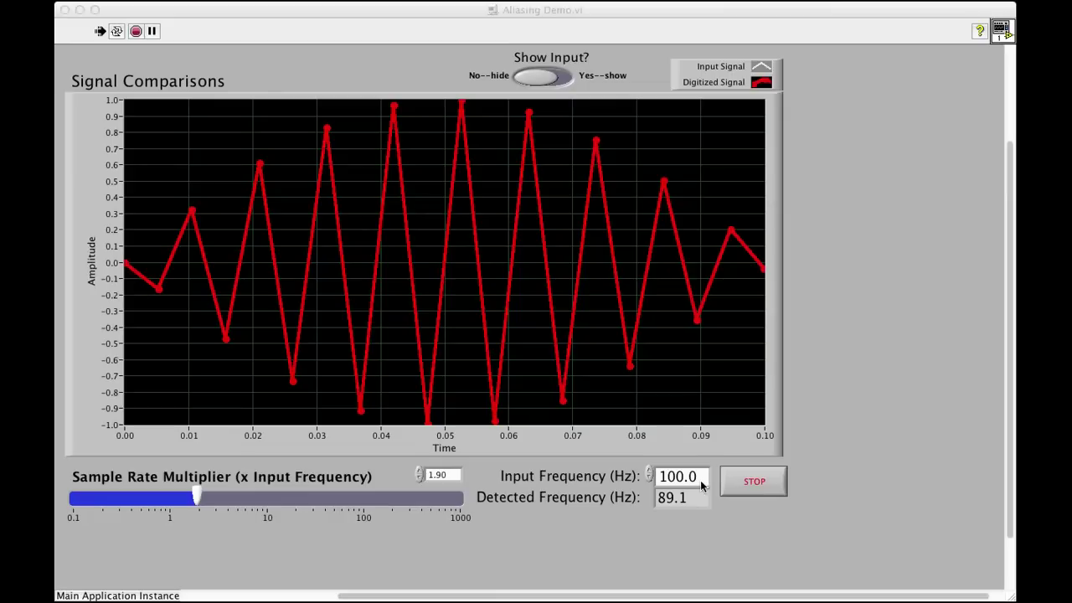
pyautogui.click(447, 473)
pyautogui.doubleClick(447, 473)
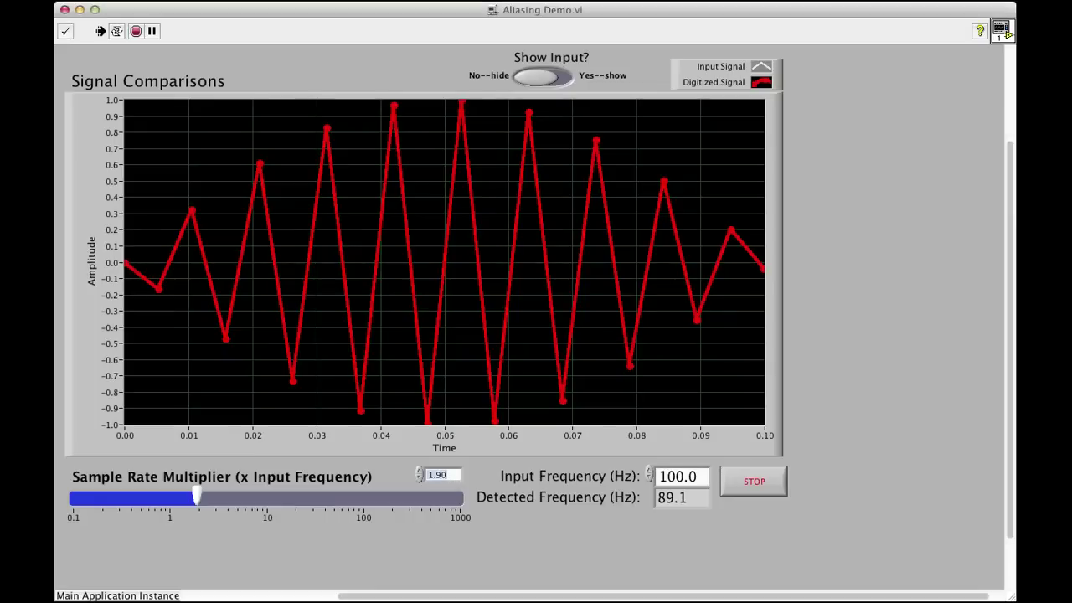
pyautogui.write('2')
pyautogui.press('Return')
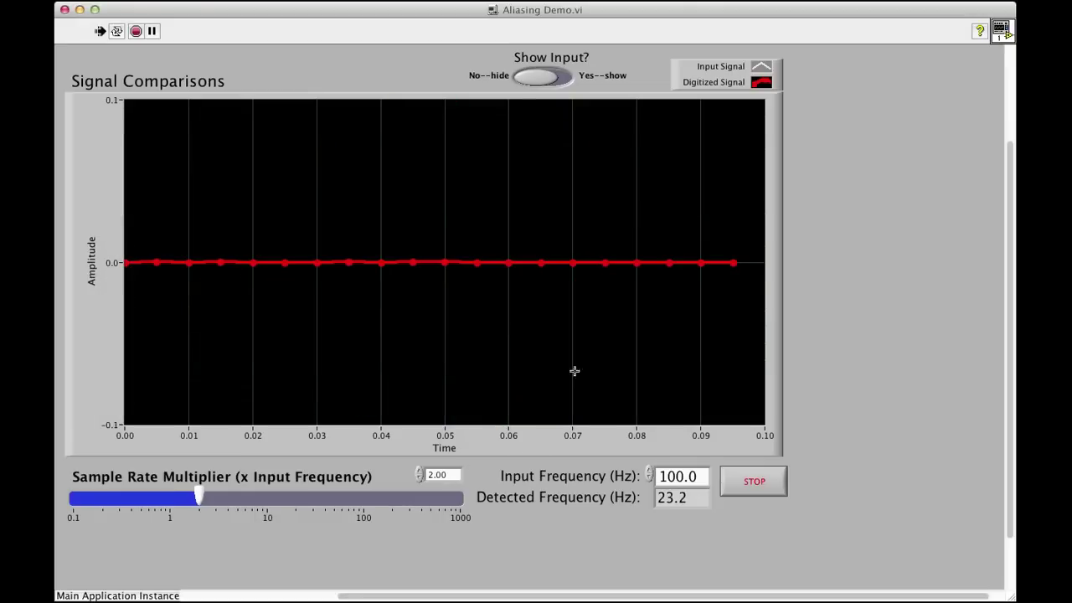
pyautogui.click(557, 78)
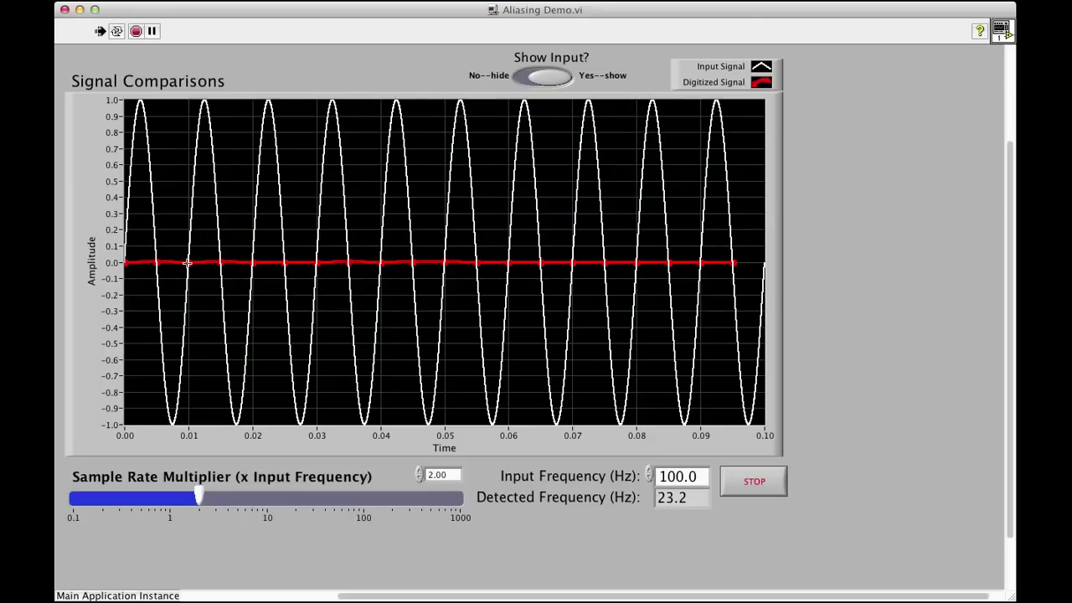
pyautogui.click(524, 78)
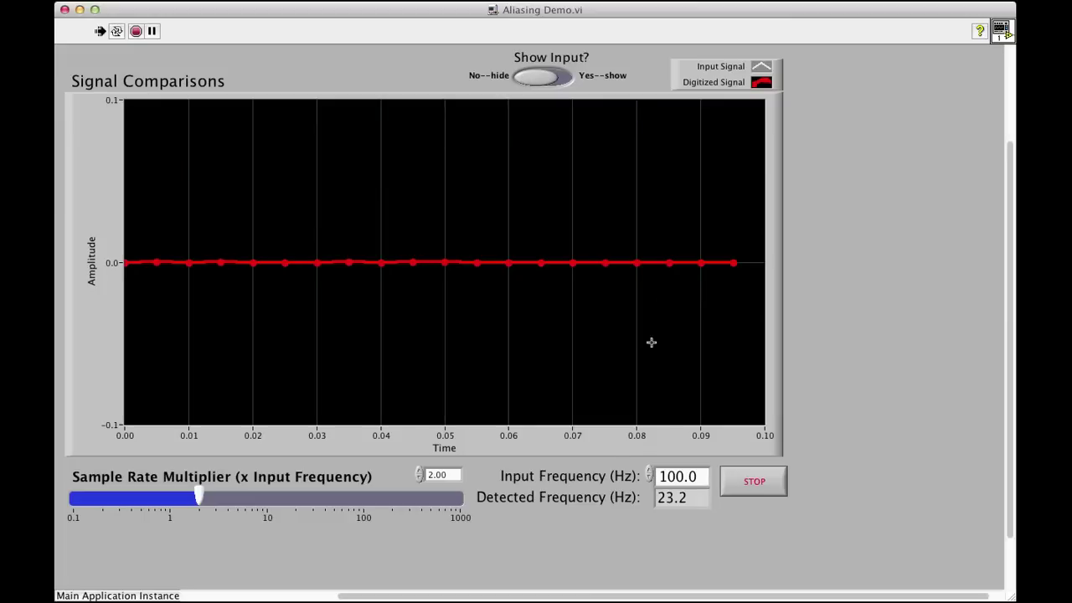
# - Set the sample rate multiplier to 2.10, then to 2.20
pyautogui.click(436, 474)
pyautogui.press('BackSpace')
pyautogui.write('1')
pyautogui.press('Return')
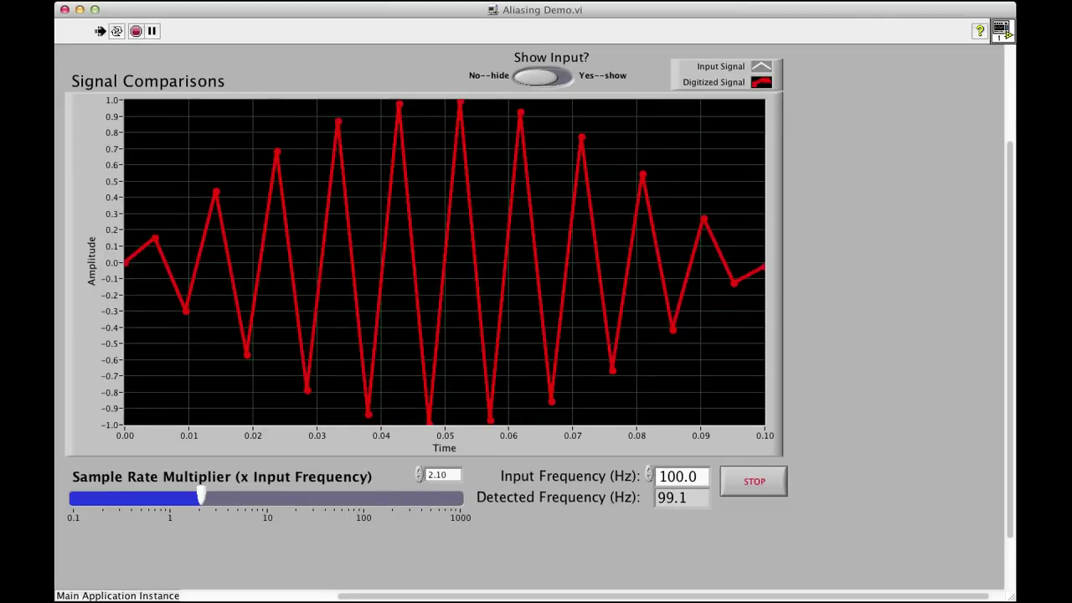
pyautogui.doubleClick(436, 474)
pyautogui.write('2.2')
pyautogui.press('Return')
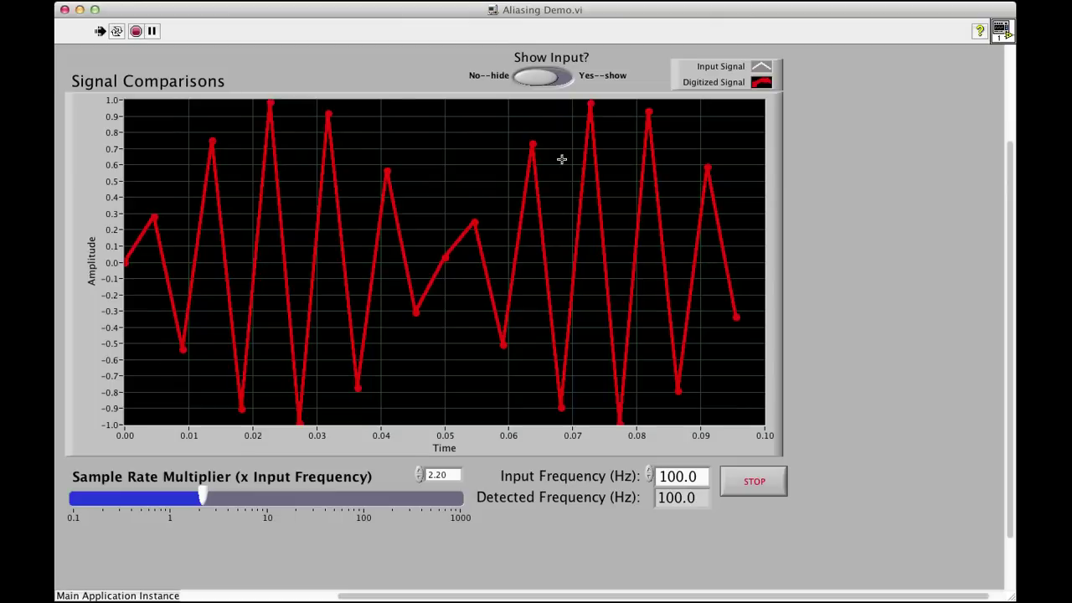
# - Compare against the input sine, hide it, and drag the multiplier slider to about 11.65
pyautogui.click(540, 77)
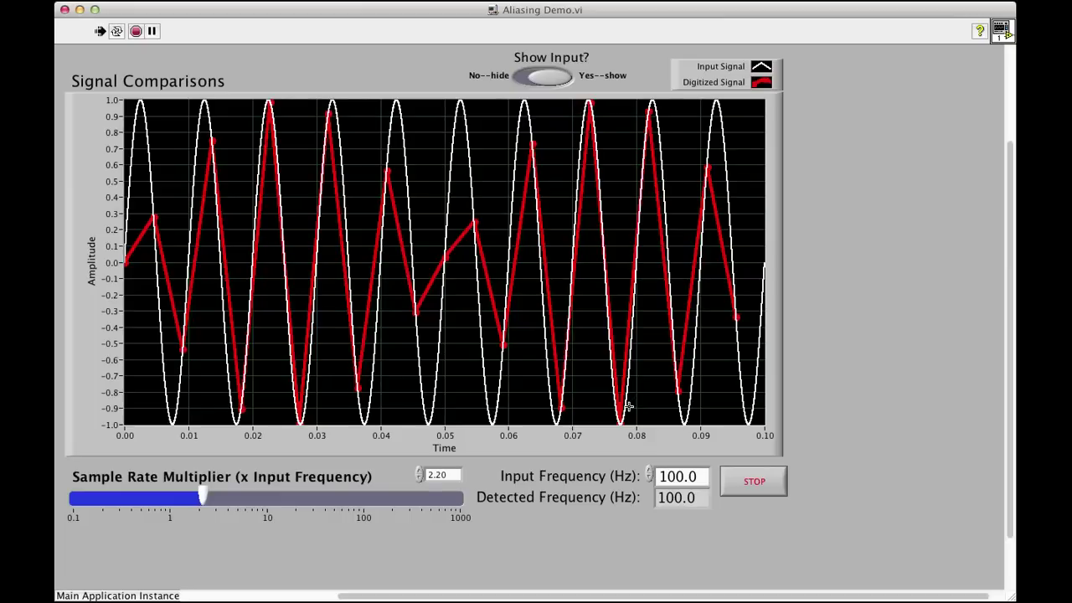
pyautogui.click(524, 81)
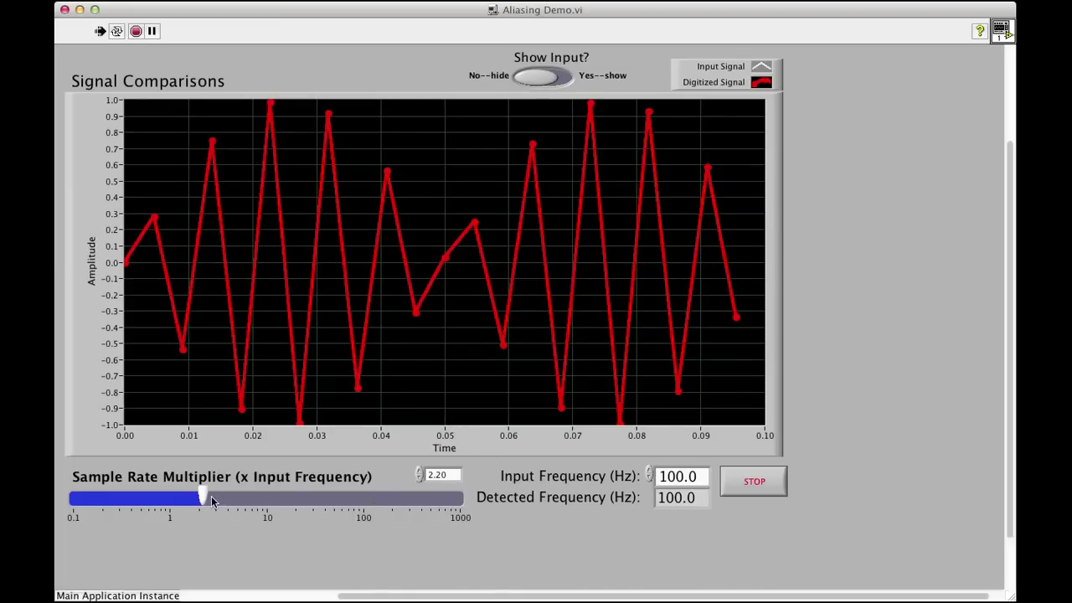
pyautogui.moveTo(200, 493); pyautogui.dragTo(272, 490)
# - Set the sample rate multiplier to 10
pyautogui.doubleClick(440, 475)
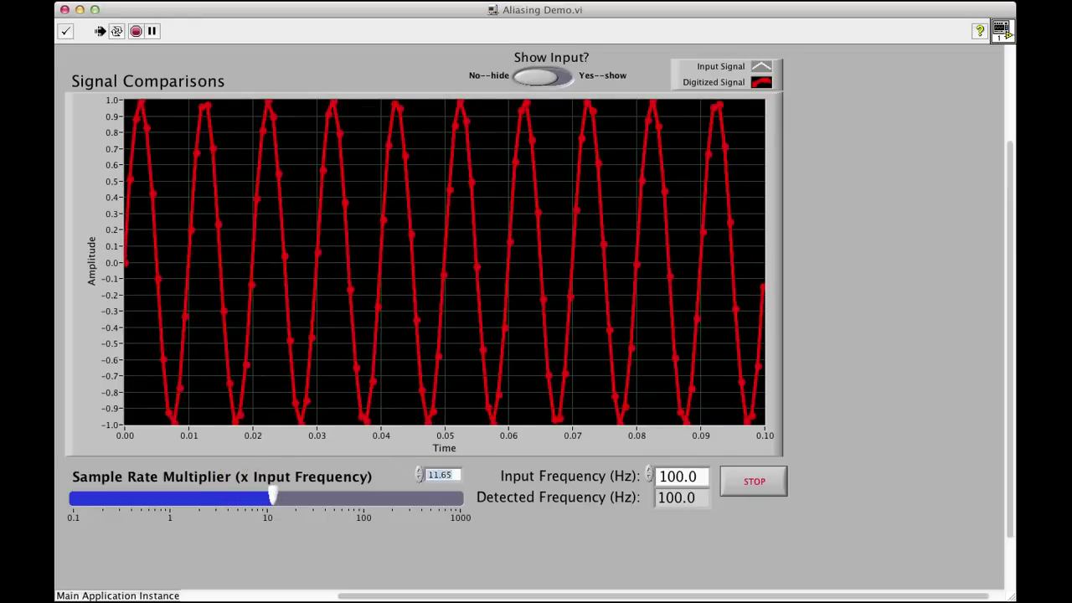
pyautogui.write('10')
pyautogui.press('Return')
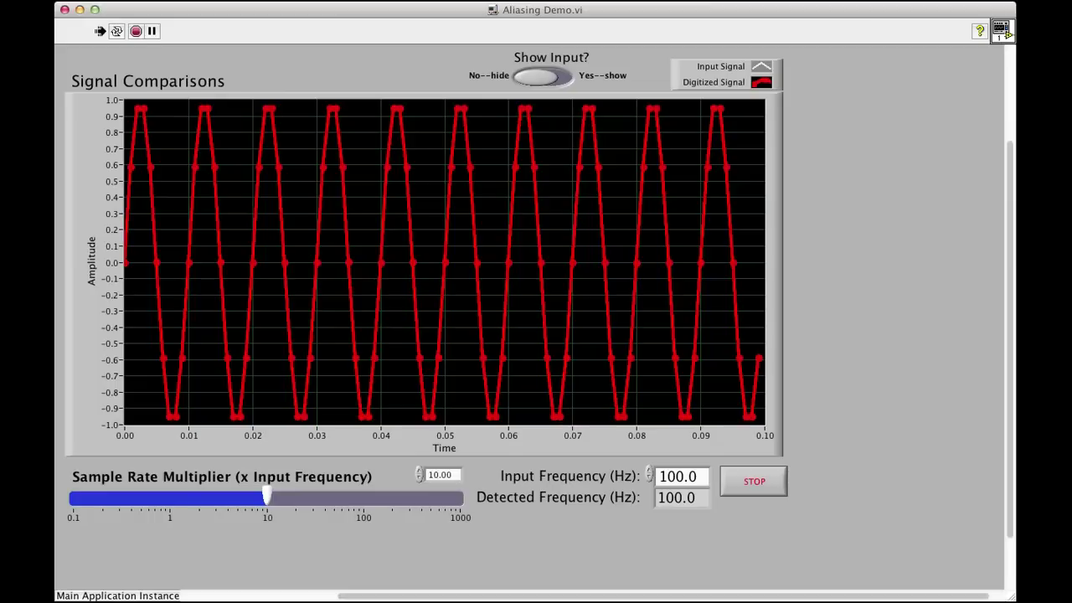
# - Toggle the input overlay on and off, then slide the multiplier past 100 and down to 1.87
pyautogui.click(556, 79)
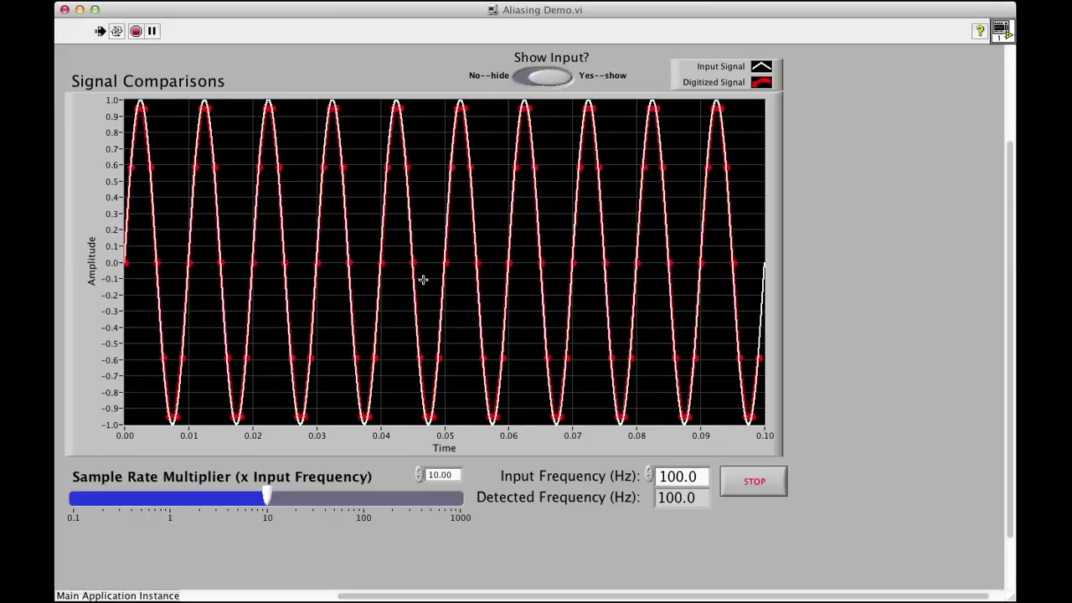
pyautogui.click(527, 80)
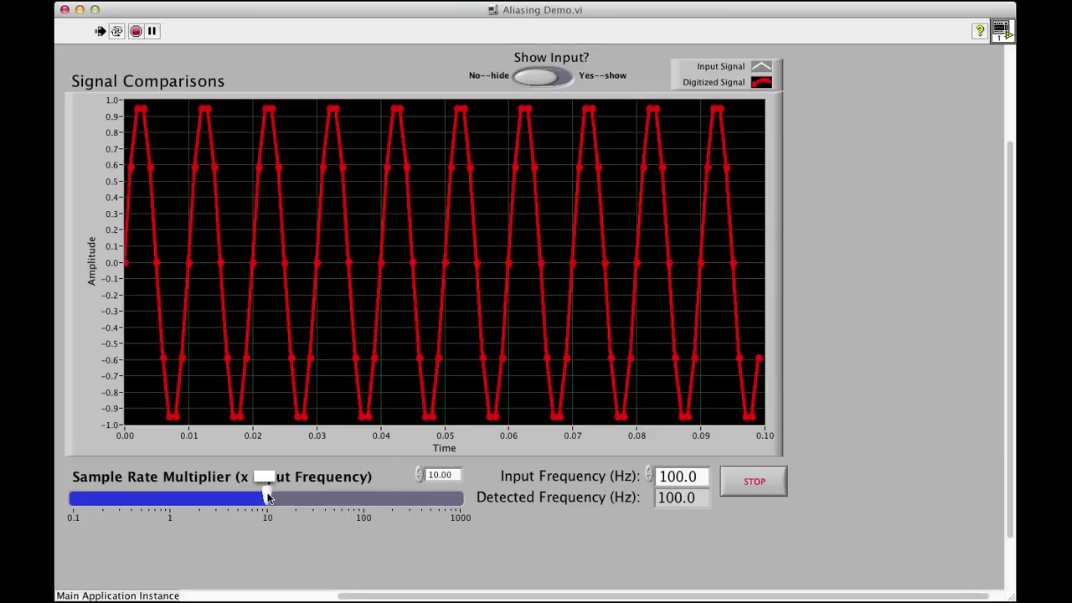
pyautogui.moveTo(268, 497); pyautogui.dragTo(399, 496)
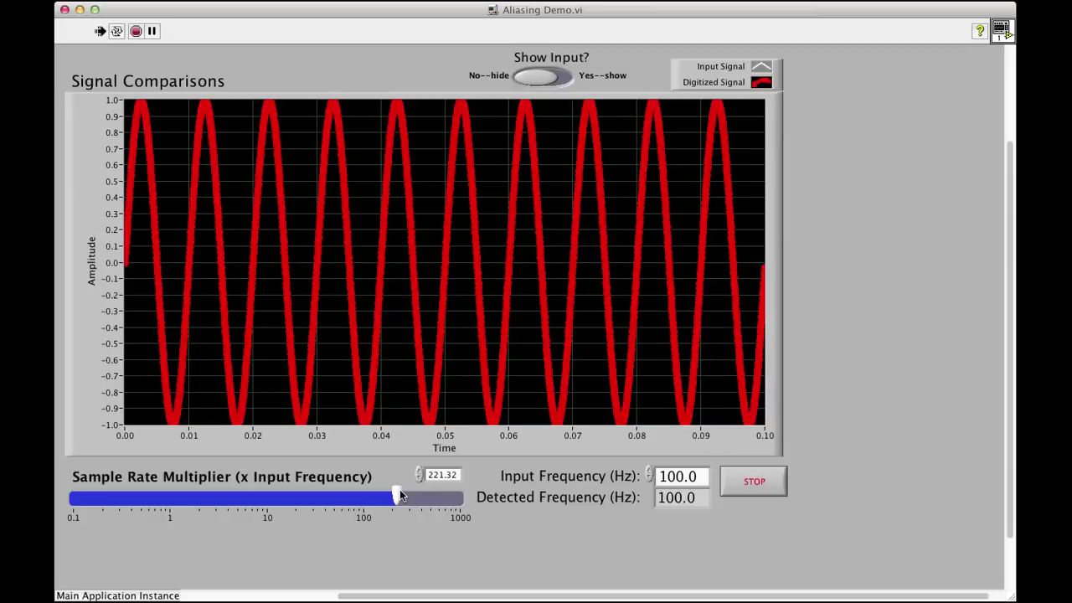
pyautogui.moveTo(400, 495); pyautogui.dragTo(195, 497)
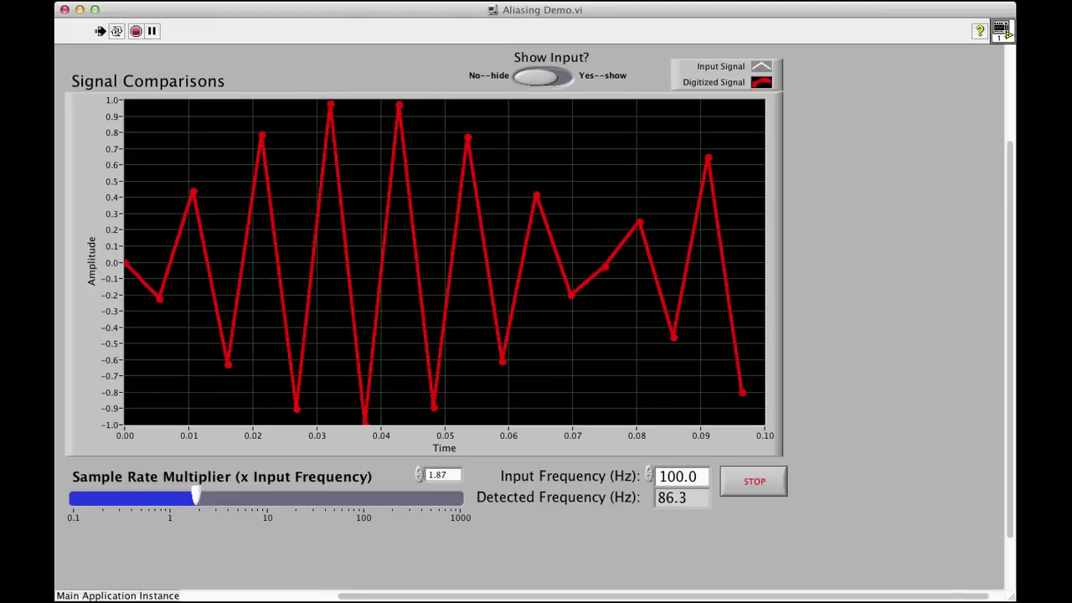
# - Briefly overlay the input, then drag the multiplier slider to settle at 4.58 (100.0 Hz detected)
pyautogui.click(561, 77)
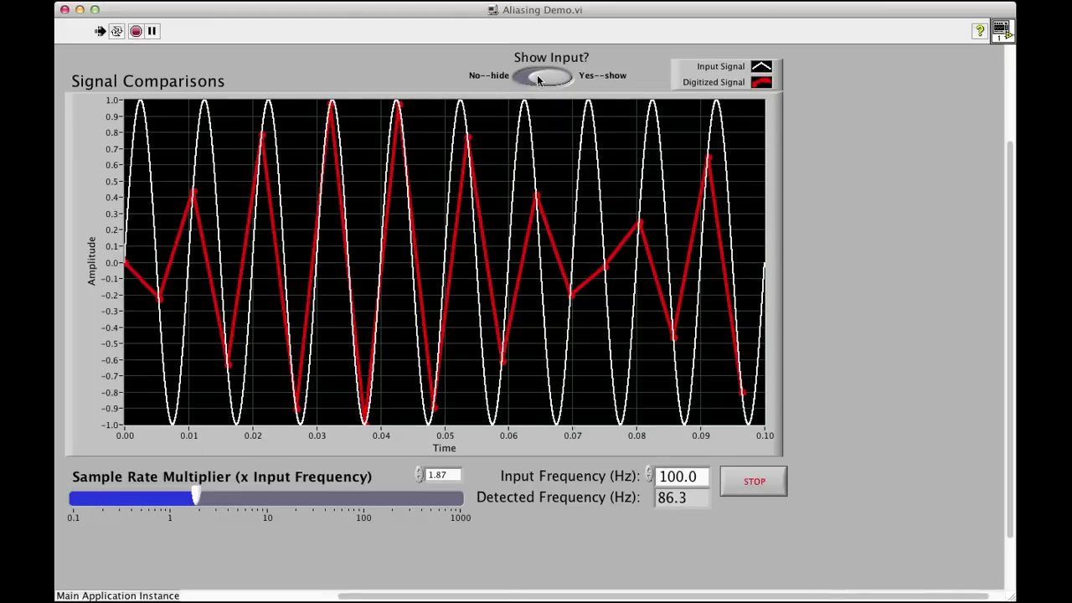
pyautogui.click(526, 81)
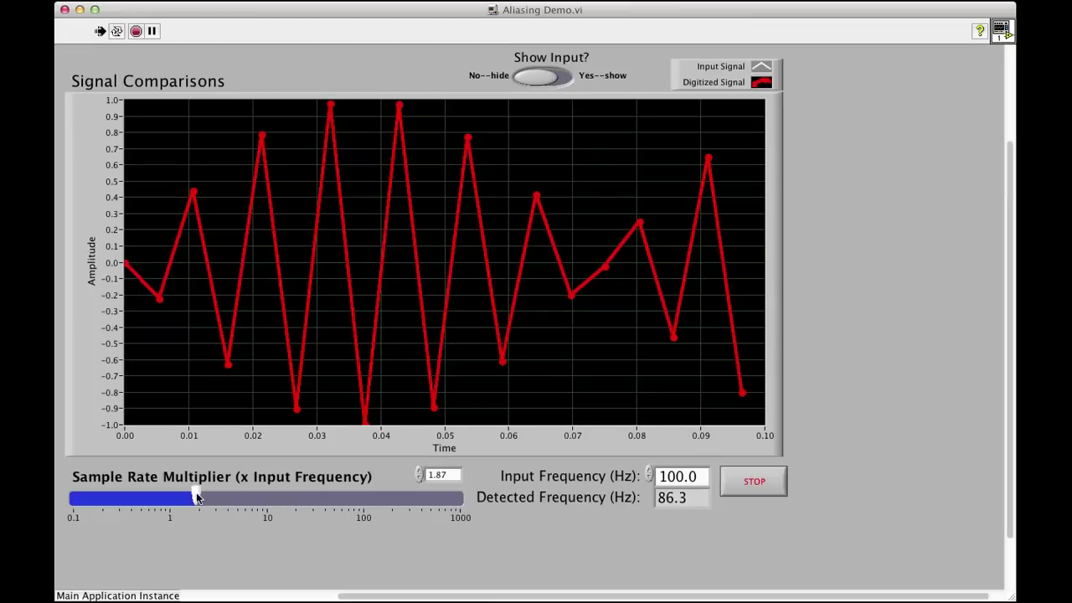
pyautogui.moveTo(197, 498); pyautogui.dragTo(252, 497)
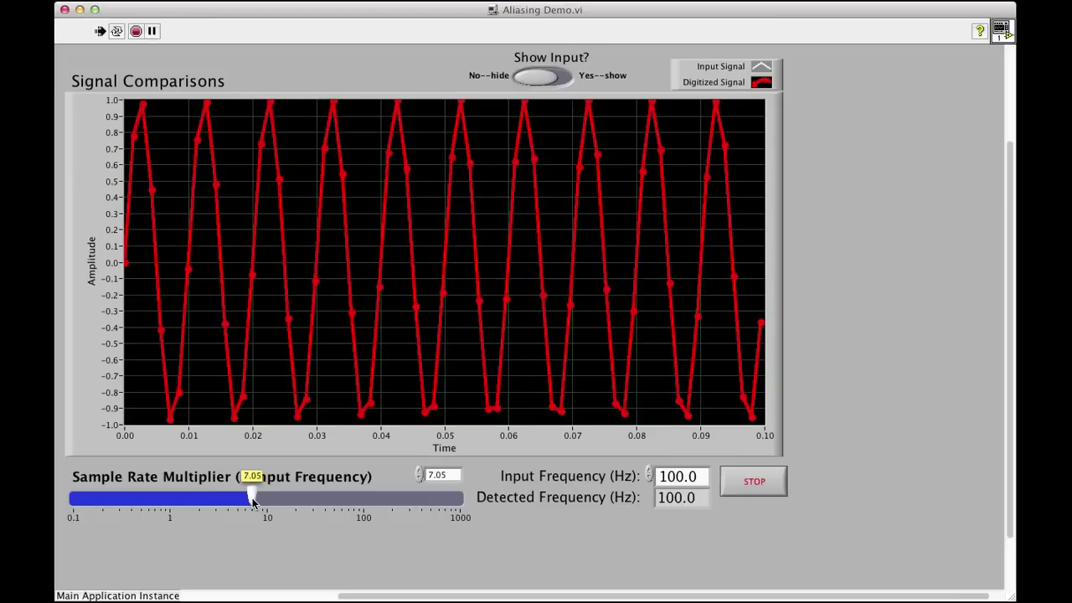
pyautogui.moveTo(253, 494); pyautogui.dragTo(234, 496)
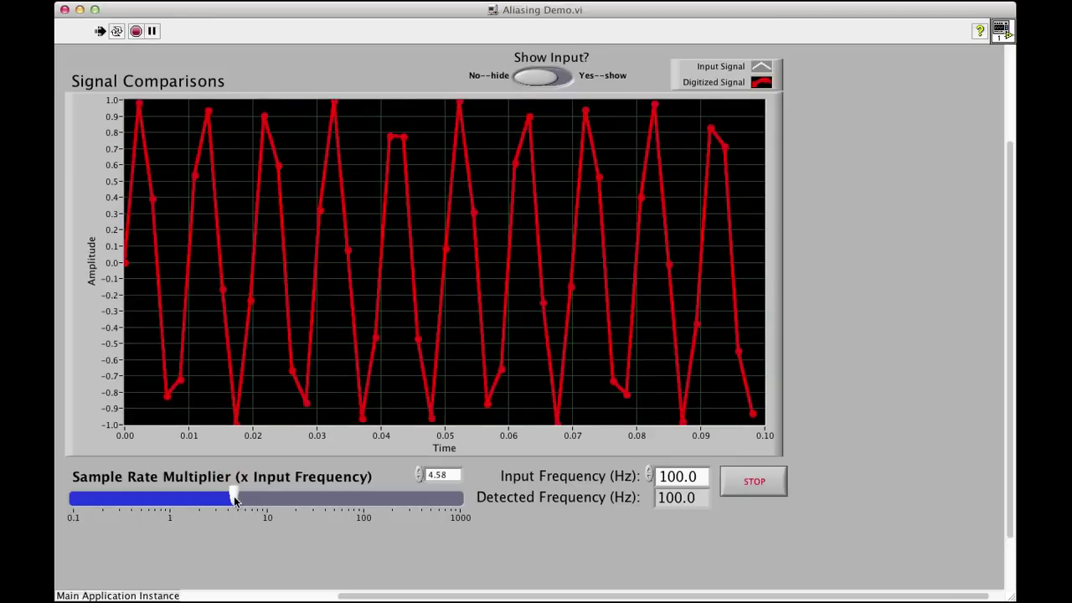